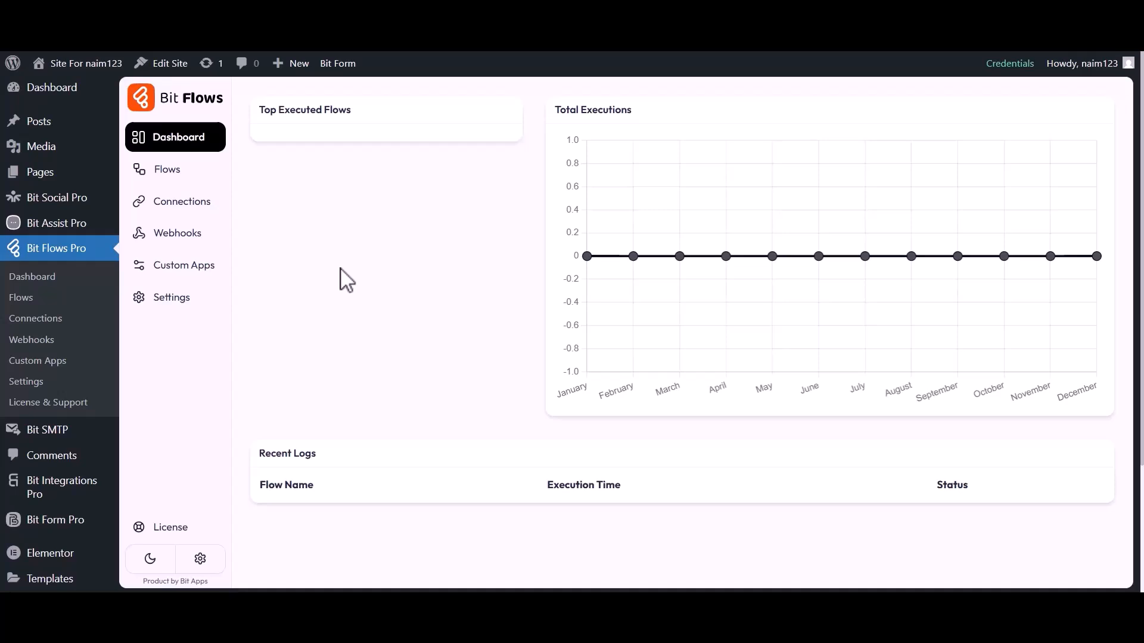
Create a blank flow titled 'Elementor Form to Benchmark' and open it in the flow editor.
{"action": "left_click", "coordinate": [162, 176]}
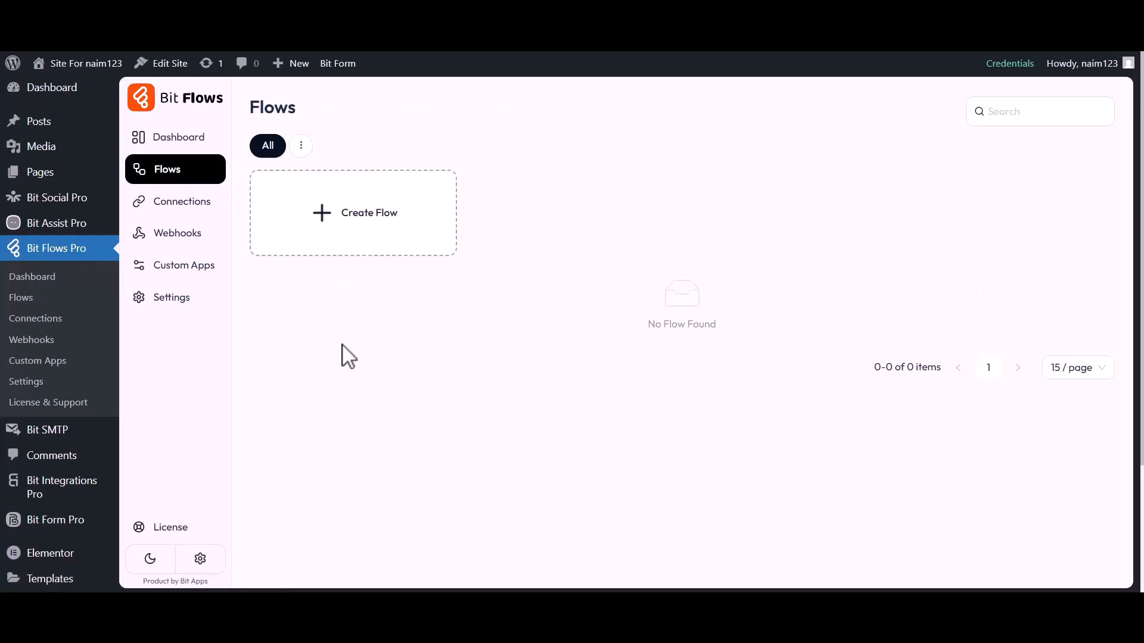
{"action": "left_click", "coordinate": [343, 225]}
{"action": "left_click_drag", "start_coordinate": [404, 200], "coordinate": [466, 200]}
{"action": "type", "text": "Elementor Form to Benchmark"}
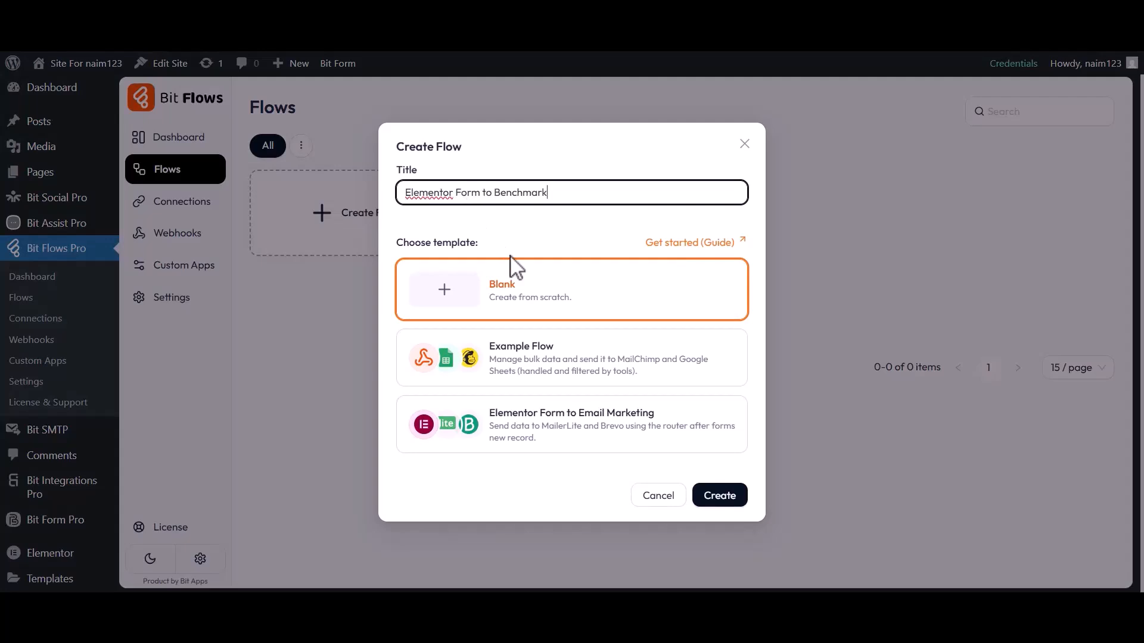
{"action": "left_click", "coordinate": [718, 498]}
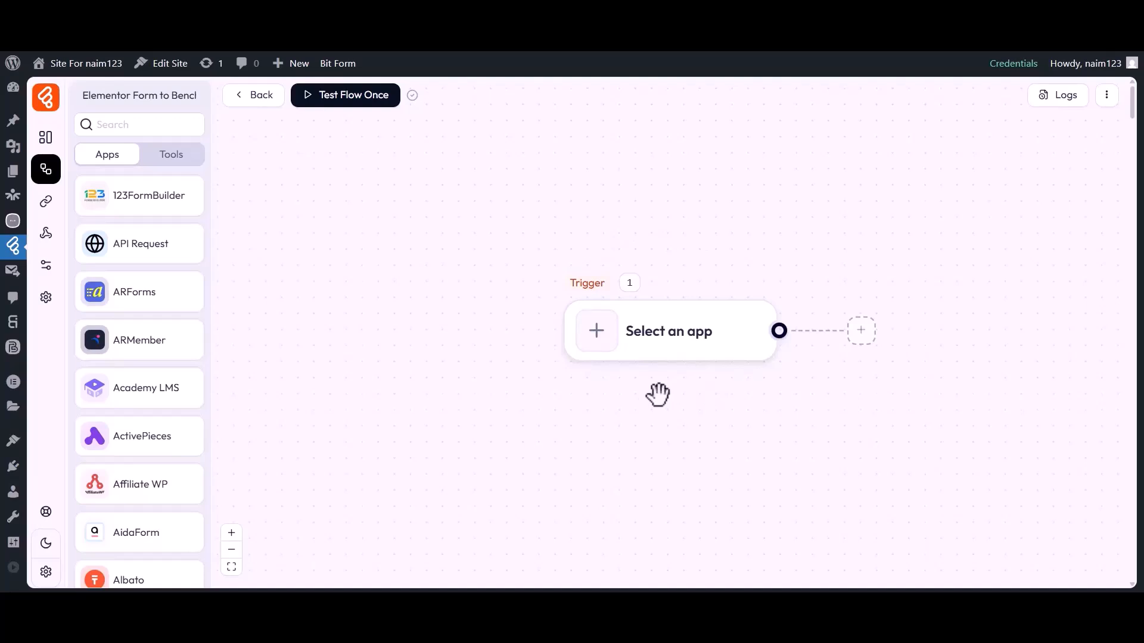
Set the trigger to Elementor Form's Forms New Record and start listening for a response.
{"action": "left_click_drag", "start_coordinate": [658, 394], "coordinate": [580, 395]}
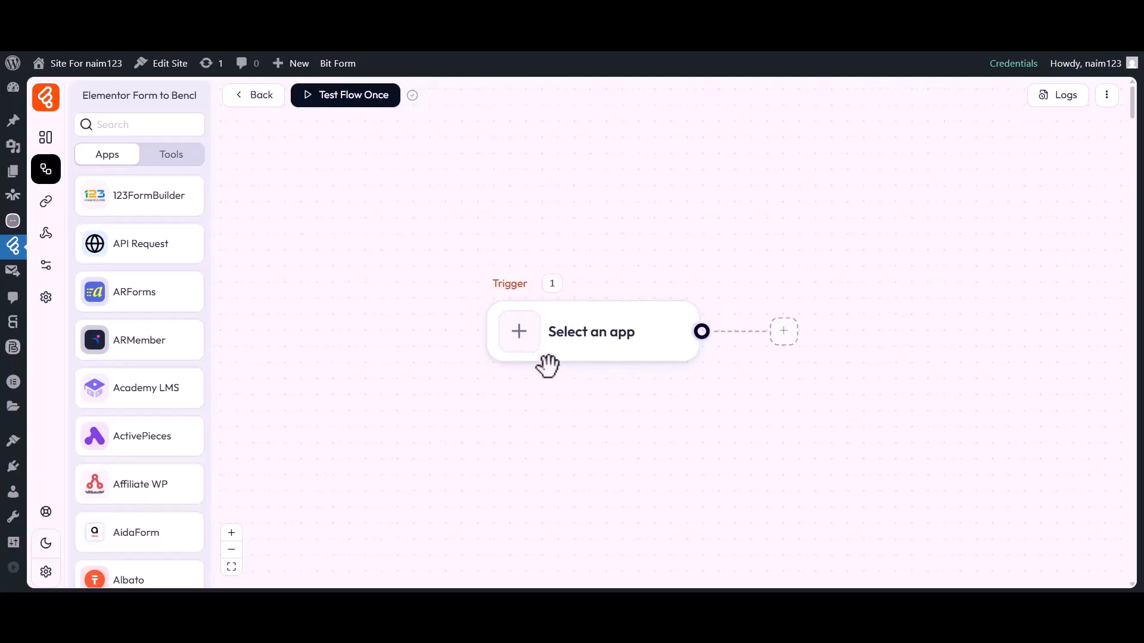
{"action": "left_click", "coordinate": [524, 347]}
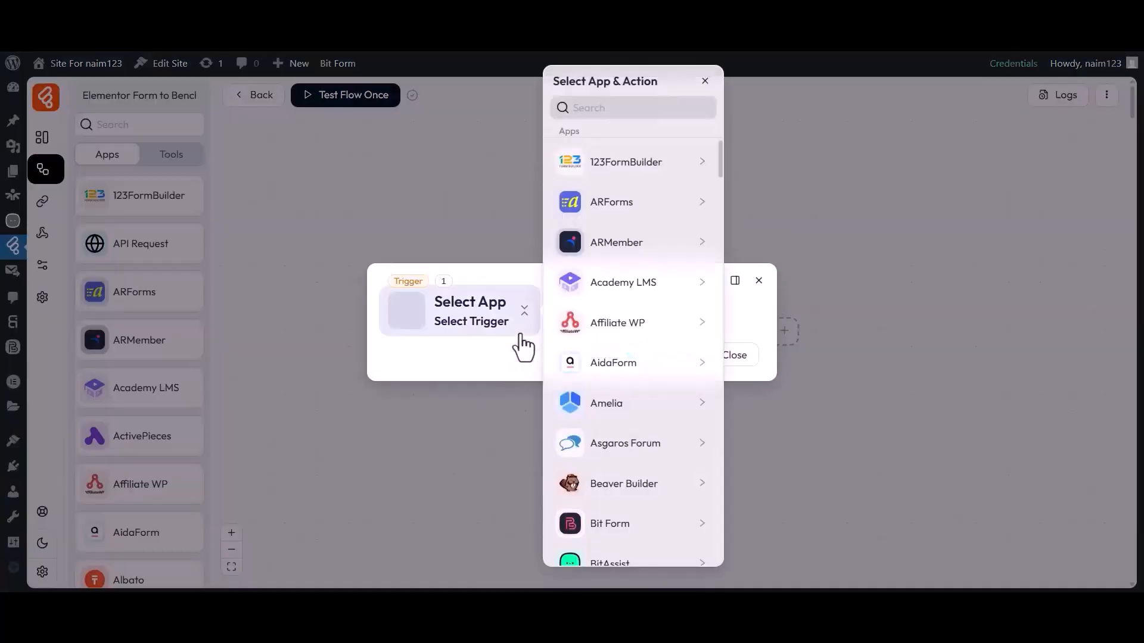
{"action": "left_click", "coordinate": [613, 110]}
{"action": "type", "text": "Elementor Form"}
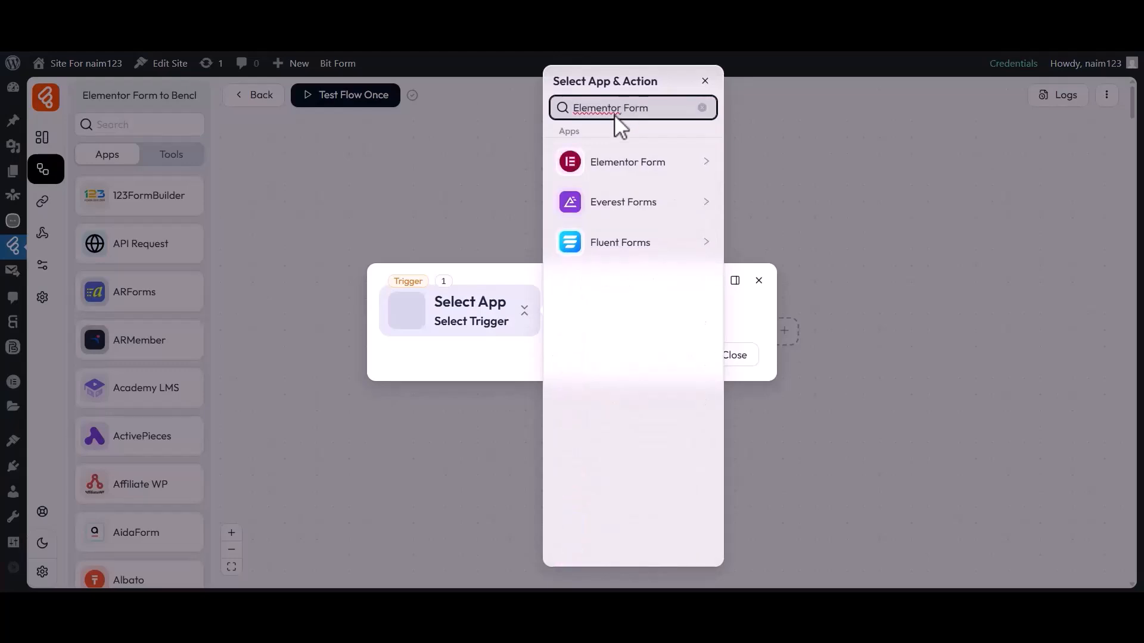
{"action": "left_click", "coordinate": [615, 163]}
{"action": "left_click", "coordinate": [777, 158]}
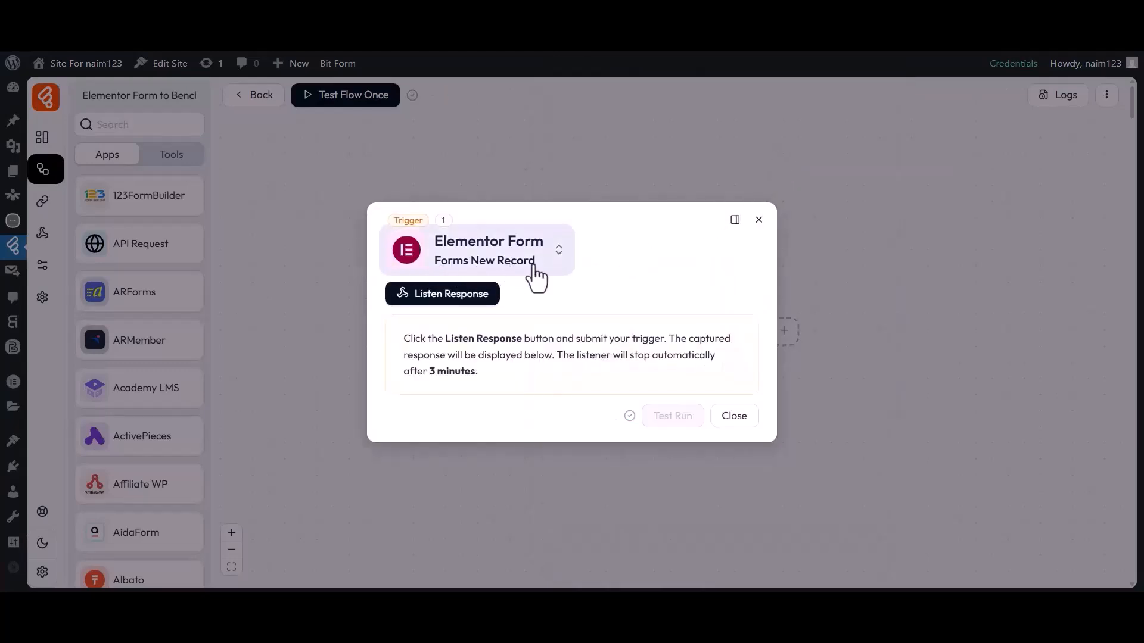
{"action": "left_click", "coordinate": [442, 293]}
Submit a test entry on the Elementor form: first name Bit, last name Apps, an e-mail, message 'Hi, Bit Flows Team'.
{"action": "left_click", "coordinate": [504, 14]}
{"action": "left_click", "coordinate": [405, 291]}
{"action": "type", "text": "Bit"}
{"action": "left_click", "coordinate": [613, 291]}
{"action": "type", "text": "Apps"}
{"action": "left_click", "coordinate": [505, 351]}
{"action": "left_click", "coordinate": [459, 414]}
{"action": "type", "text": "Hi, Bit Flows Team"}
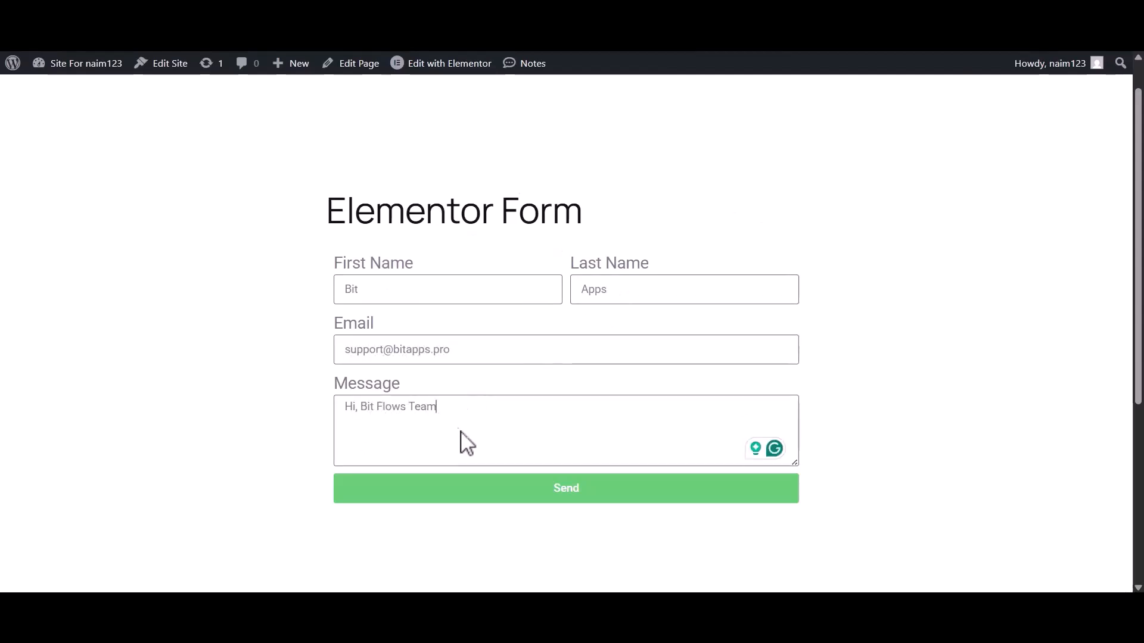
{"action": "left_click", "coordinate": [563, 486]}
{"action": "left_click_drag", "start_coordinate": [355, 521], "coordinate": [603, 530]}
Check the captured first_name, last_name and email values, then close the trigger dialog.
{"action": "left_click", "coordinate": [608, 536]}
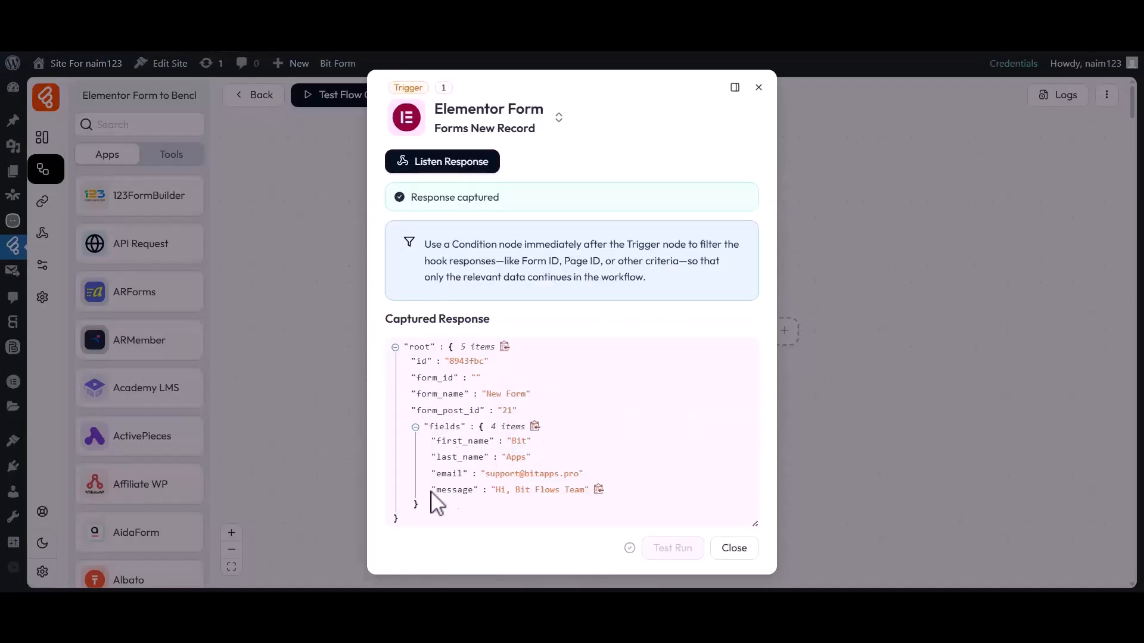
{"action": "left_click_drag", "start_coordinate": [433, 441], "coordinate": [527, 459]}
{"action": "left_click", "coordinate": [531, 442]}
{"action": "left_click", "coordinate": [526, 459]}
{"action": "left_click_drag", "start_coordinate": [438, 475], "coordinate": [579, 477]}
{"action": "left_click", "coordinate": [580, 477]}
{"action": "left_click", "coordinate": [734, 548]}
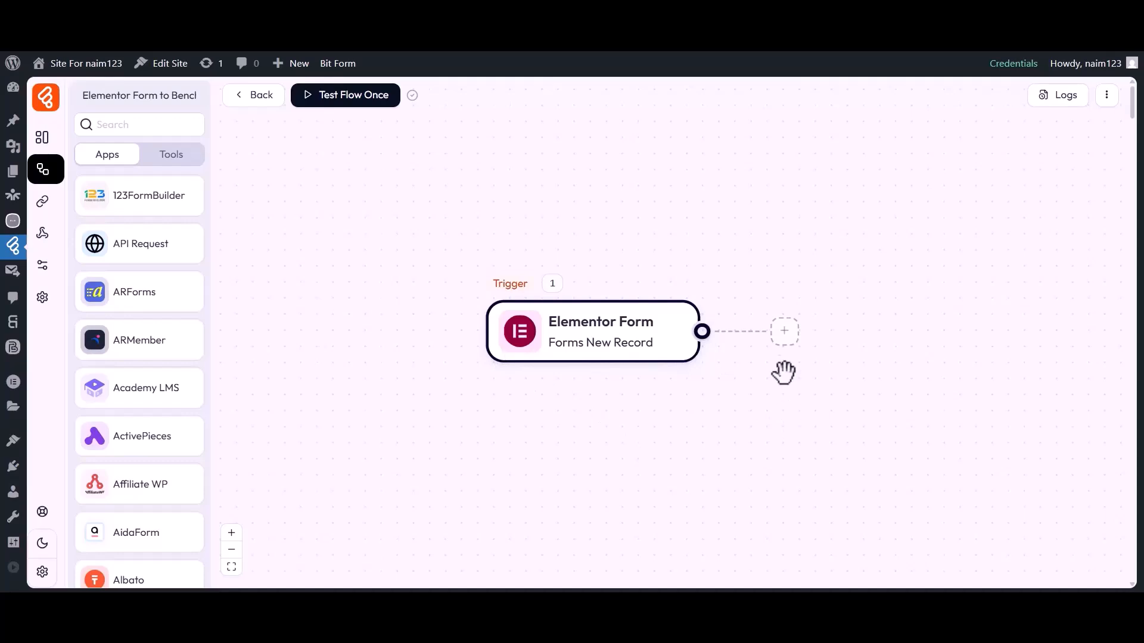
Add a Benchmark 'Create Contact' action after the trigger and show its connection choices.
{"action": "left_click", "coordinate": [784, 332]}
{"action": "left_click", "coordinate": [833, 337]}
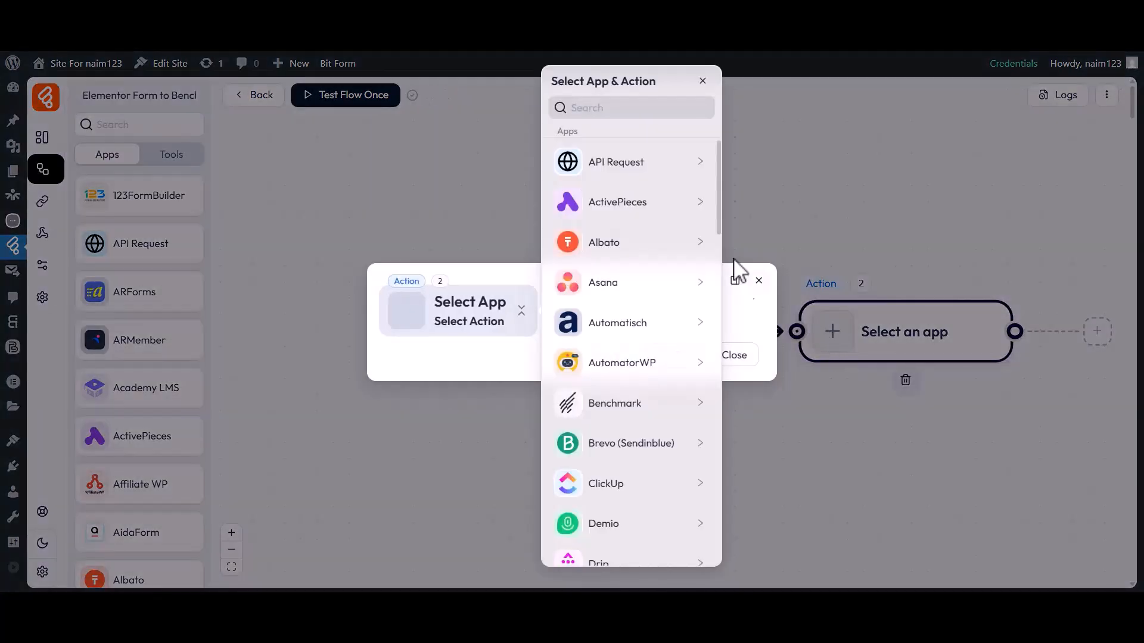
{"action": "left_click", "coordinate": [602, 108]}
{"action": "type", "text": "Benchmark"}
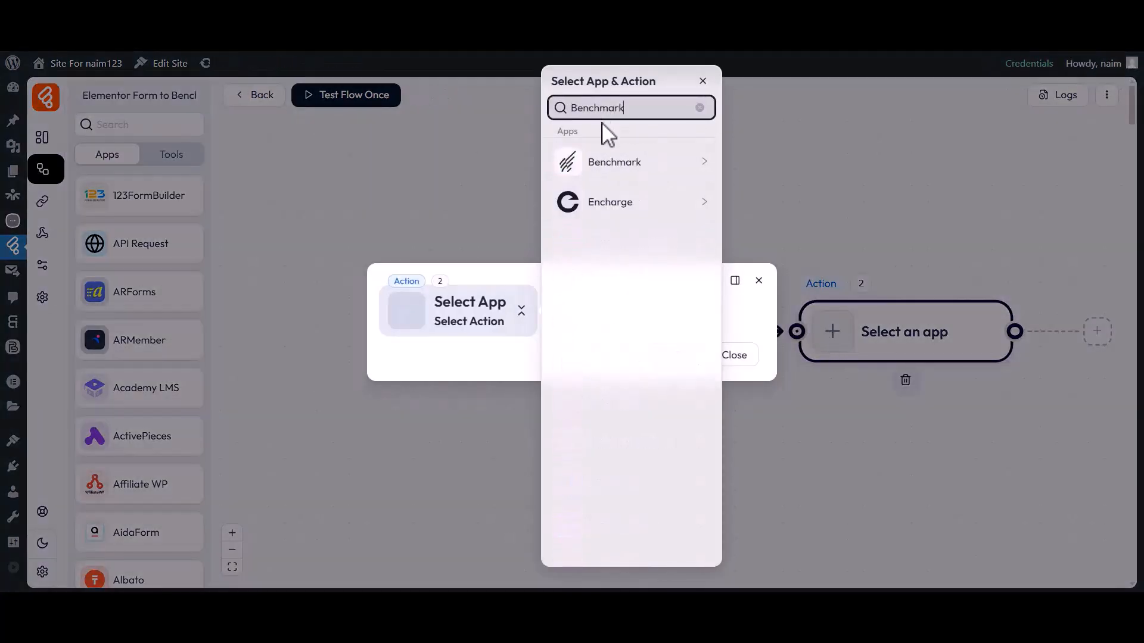
{"action": "left_click", "coordinate": [608, 172]}
{"action": "left_click", "coordinate": [762, 166]}
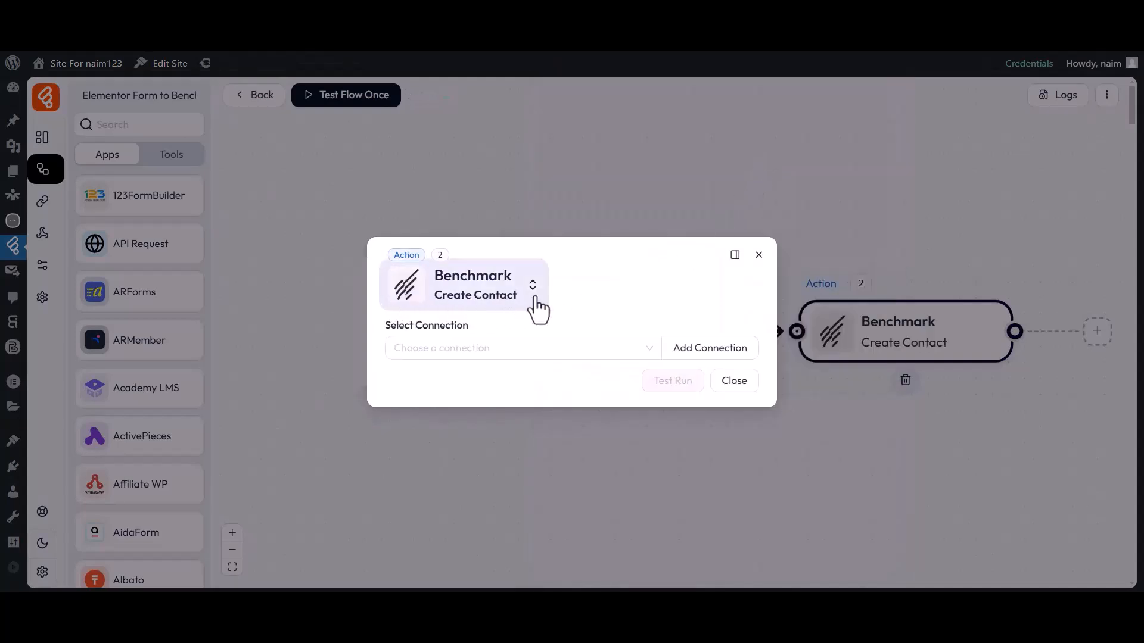
{"action": "left_click_drag", "start_coordinate": [386, 325], "coordinate": [471, 337]}
{"action": "left_click", "coordinate": [469, 349]}
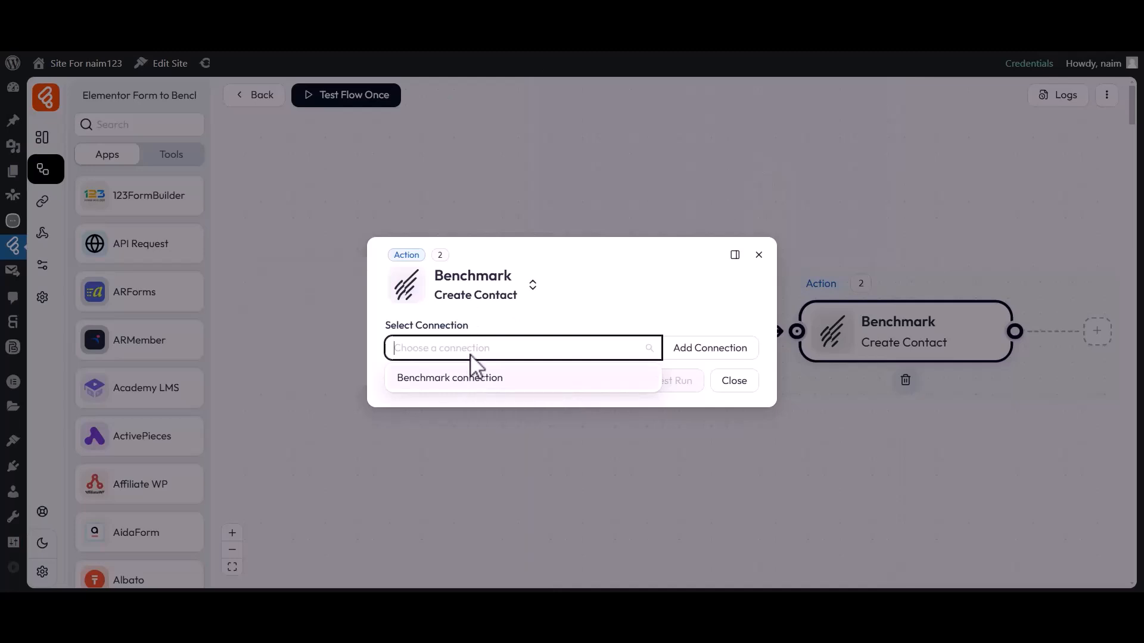
Add a new Benchmark connection named 'Benchmark connection 1'.
{"action": "left_click", "coordinate": [708, 352]}
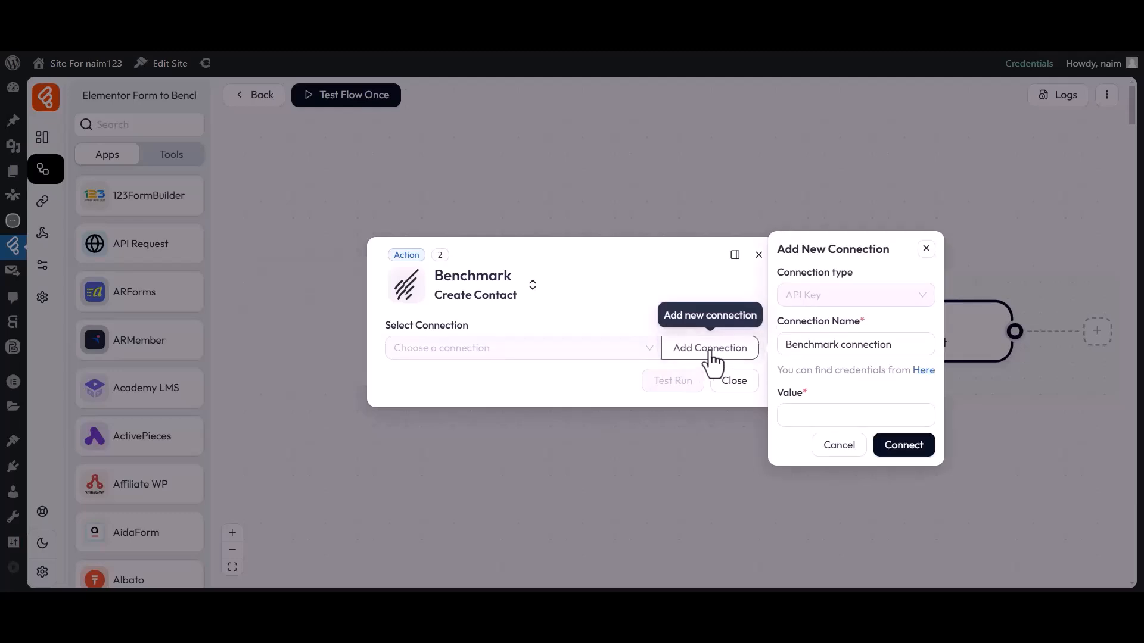
{"action": "left_click_drag", "start_coordinate": [780, 329], "coordinate": [868, 331]}
{"action": "left_click", "coordinate": [837, 349]}
{"action": "left_click_drag", "start_coordinate": [789, 352], "coordinate": [899, 355]}
{"action": "left_click", "coordinate": [898, 355]}
{"action": "type", "text": "1"}
{"action": "left_click", "coordinate": [779, 402]}
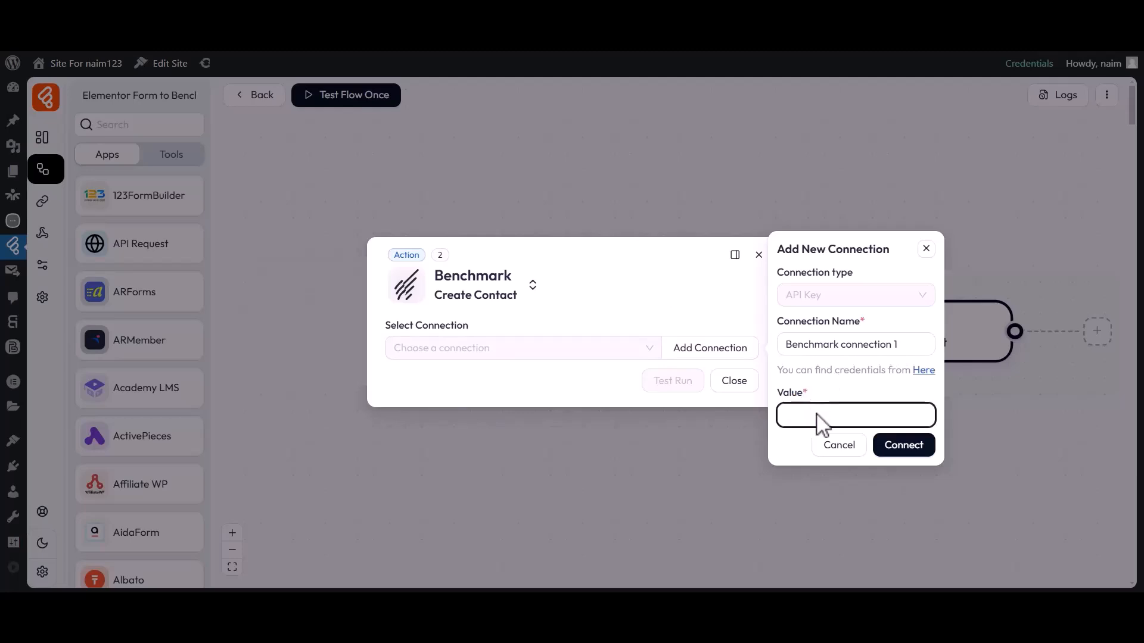
Copy the account's API key from Benchmark's API credentials page.
{"action": "left_click", "coordinate": [923, 371]}
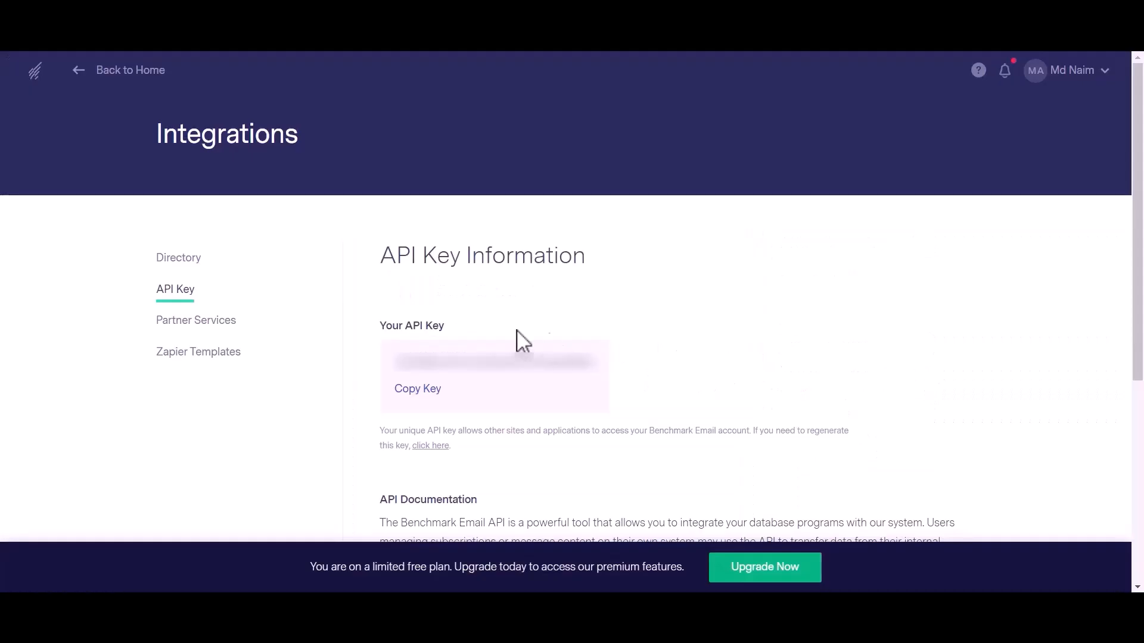
{"action": "left_click_drag", "start_coordinate": [393, 363], "coordinate": [593, 374]}
{"action": "left_click", "coordinate": [420, 391]}
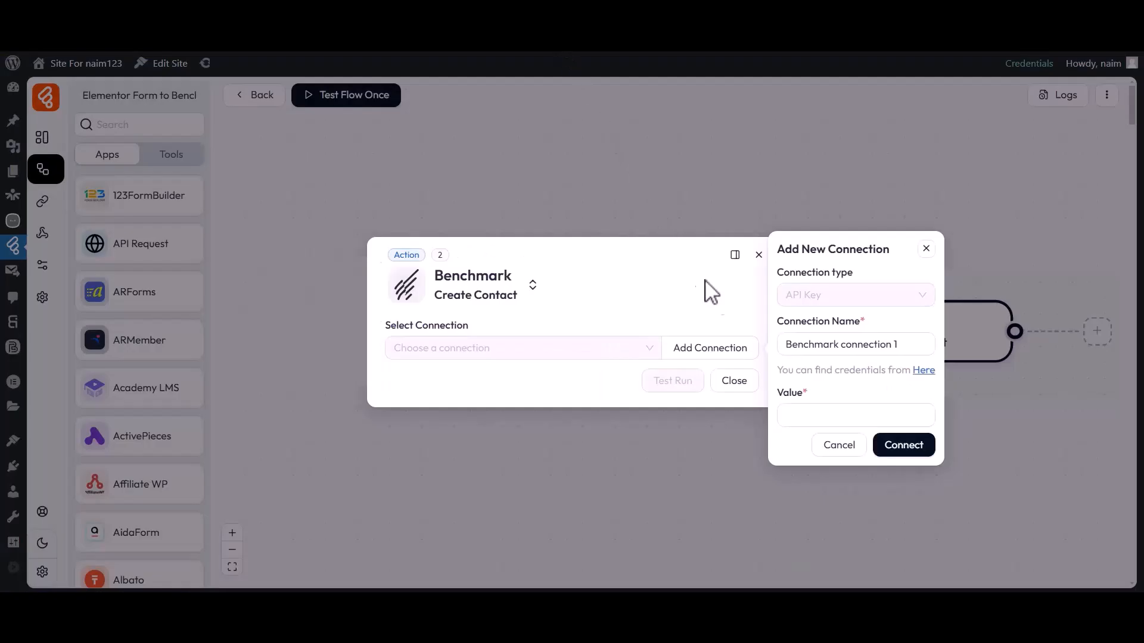
Paste the API key, save the connection, and select Benchmark connection 1 with Sample Contact List.
{"action": "left_click", "coordinate": [809, 417]}
{"action": "key", "text": "ctrl+v"}
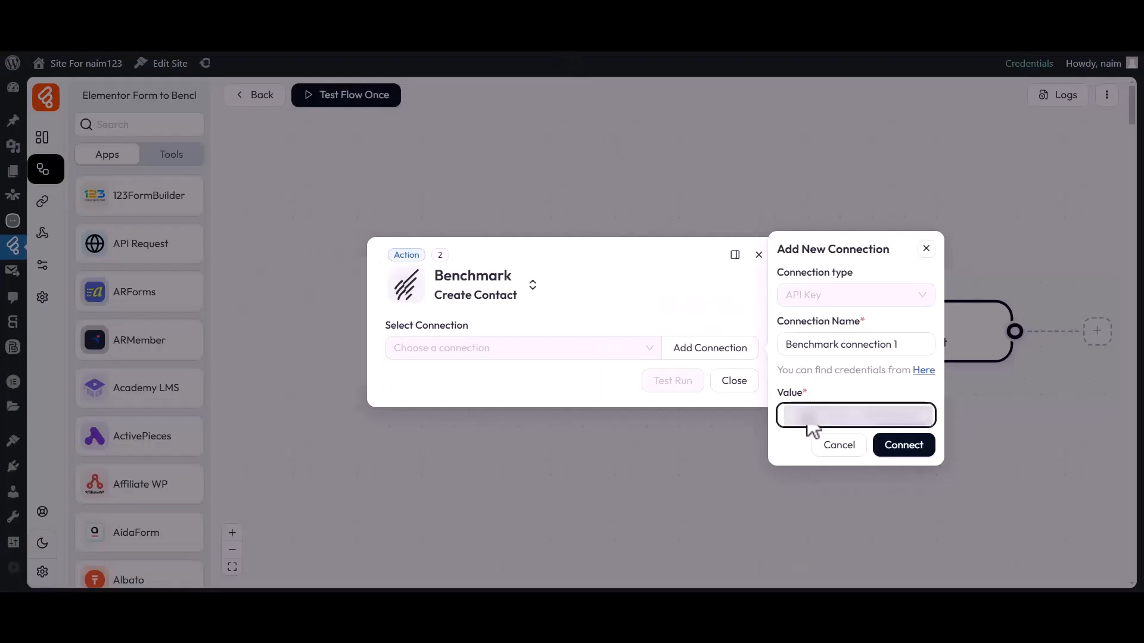
{"action": "left_click", "coordinate": [902, 445]}
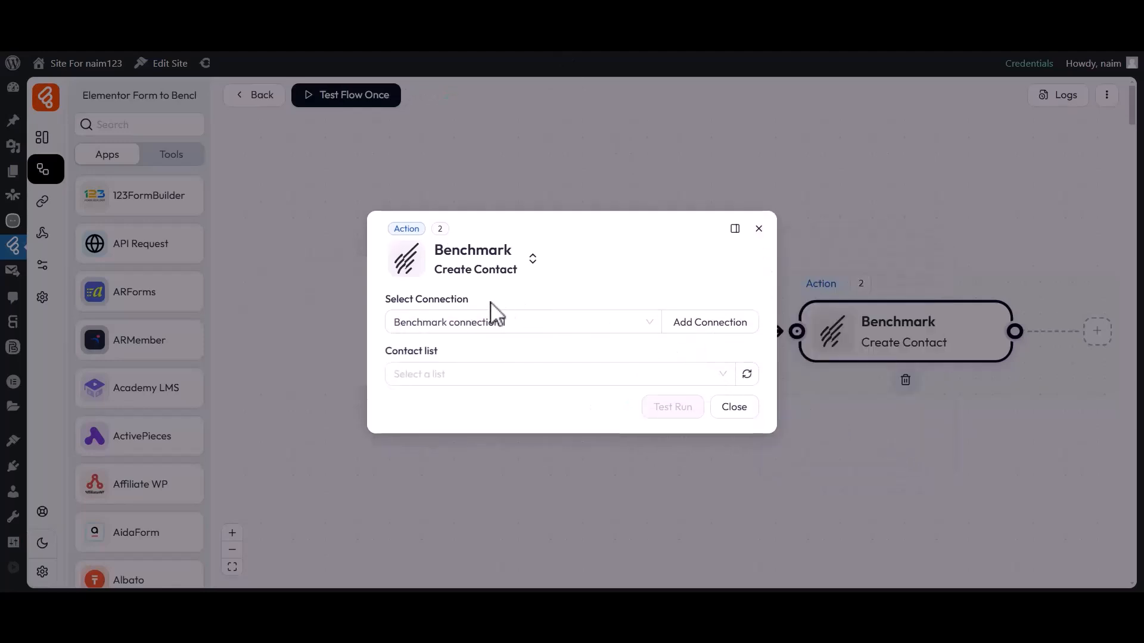
{"action": "left_click_drag", "start_coordinate": [385, 300], "coordinate": [471, 300]}
{"action": "left_click", "coordinate": [406, 323]}
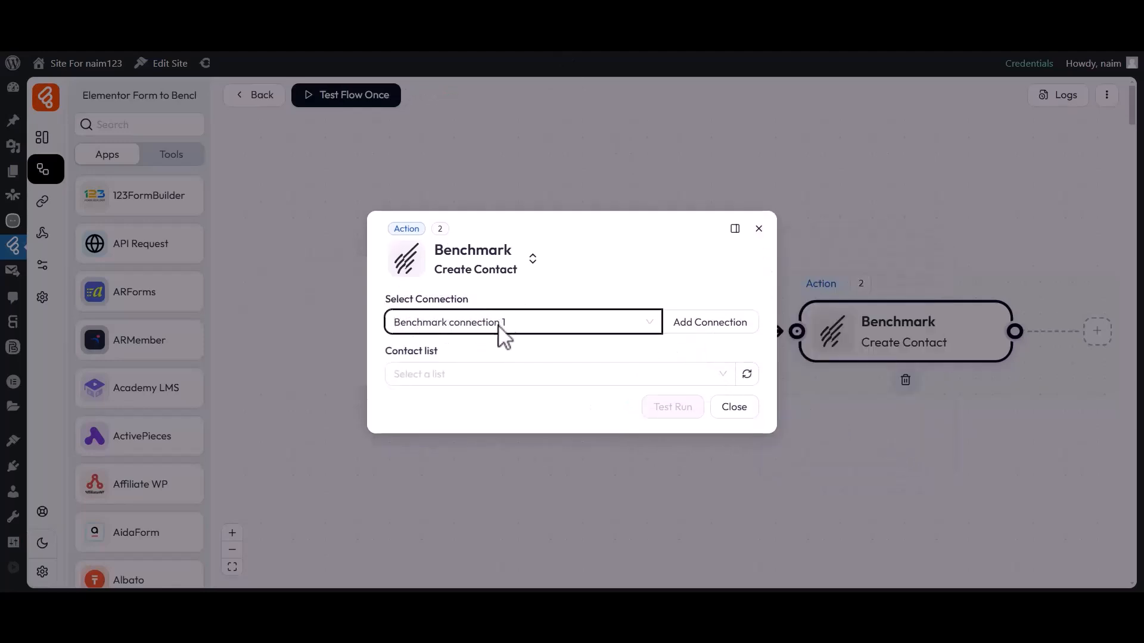
{"action": "left_click_drag", "start_coordinate": [387, 351], "coordinate": [439, 351]}
{"action": "left_click", "coordinate": [442, 352]}
{"action": "left_click", "coordinate": [431, 375]}
{"action": "left_click", "coordinate": [421, 426]}
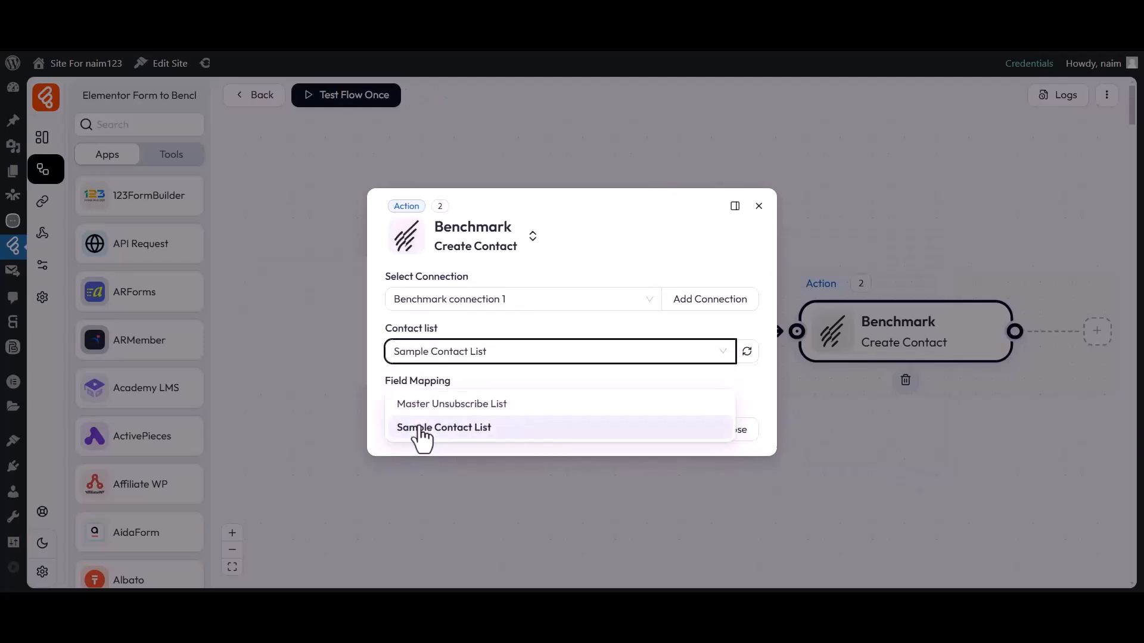
Map the First Name contact field to the form's first_name.
{"action": "left_click_drag", "start_coordinate": [384, 393], "coordinate": [446, 385]}
{"action": "left_click", "coordinate": [454, 400]}
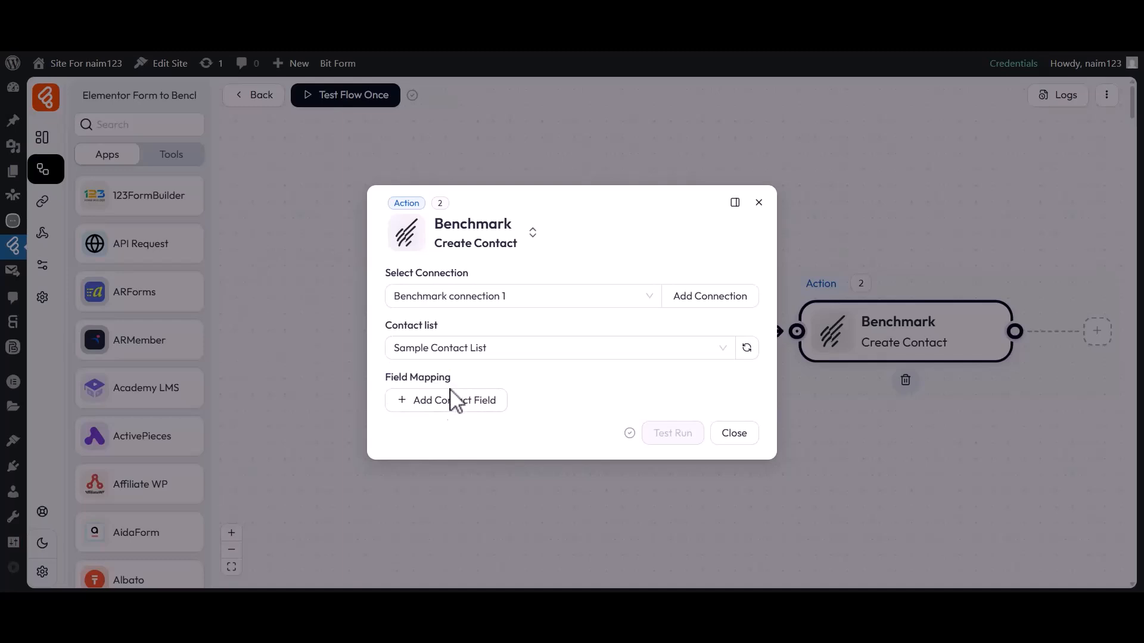
{"action": "left_click", "coordinate": [451, 405]}
{"action": "left_click", "coordinate": [436, 234]}
{"action": "left_click", "coordinate": [598, 407]}
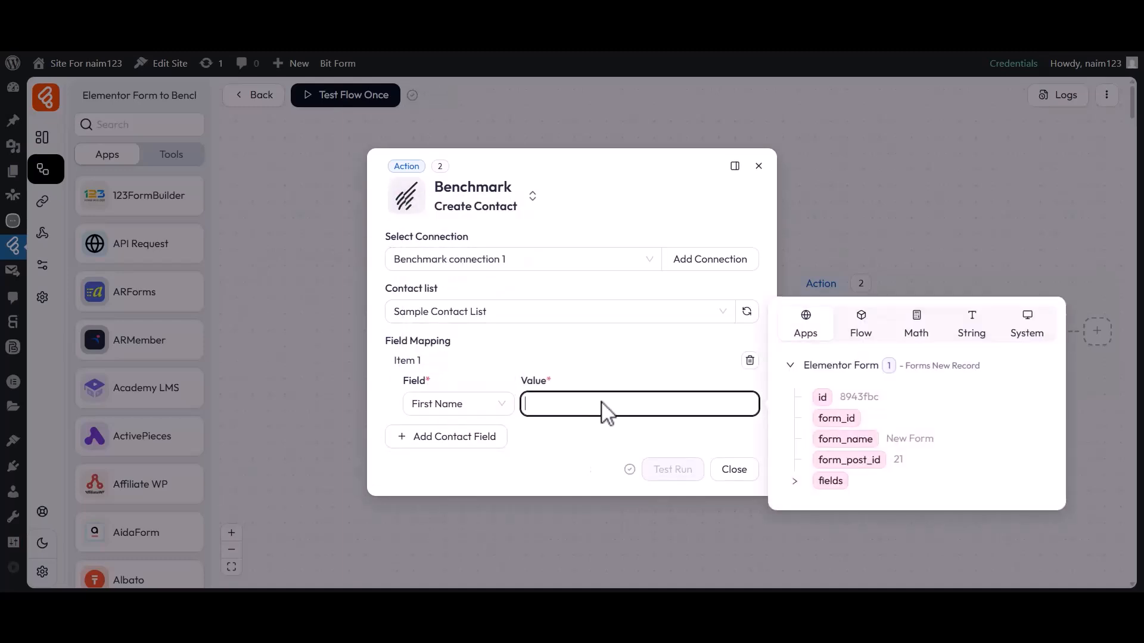
{"action": "left_click", "coordinate": [830, 481]}
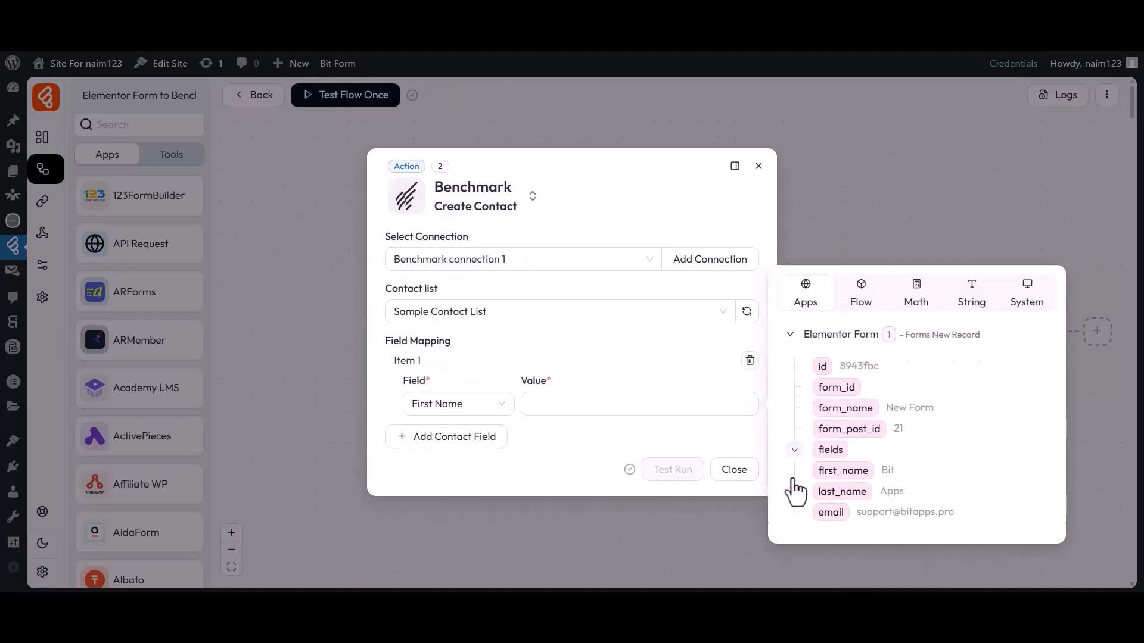
{"action": "left_click", "coordinate": [842, 470]}
Map the Last Name contact field to the form's last_name.
{"action": "left_click", "coordinate": [446, 437]}
{"action": "left_click", "coordinate": [445, 440]}
{"action": "left_click", "coordinate": [439, 292]}
{"action": "left_click", "coordinate": [616, 442]}
{"action": "left_click", "coordinate": [795, 516]}
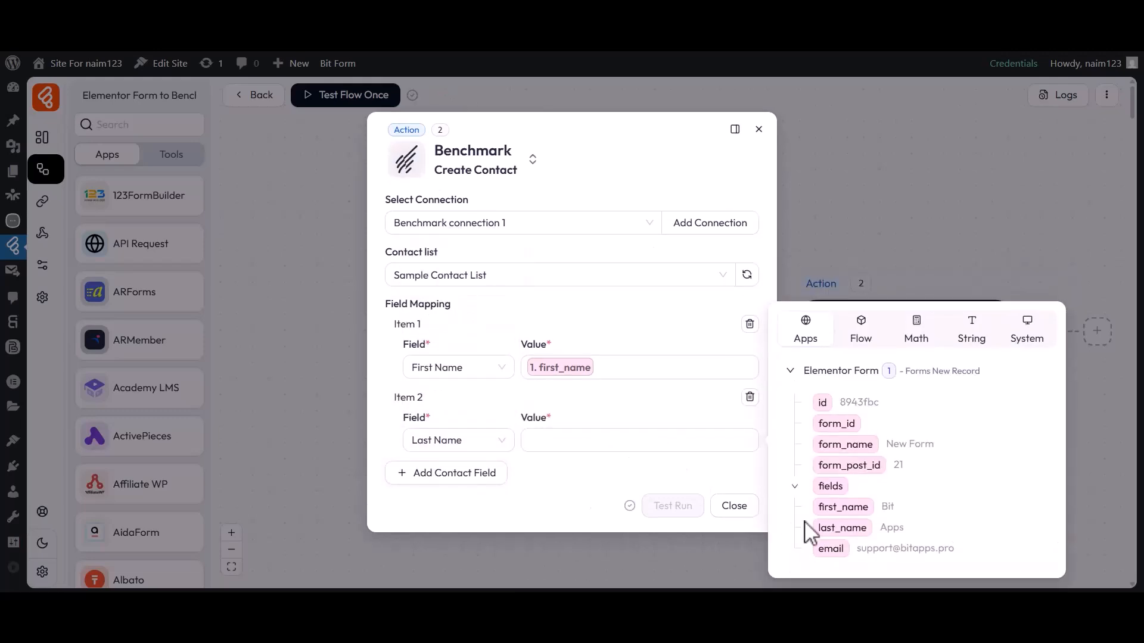
{"action": "left_click", "coordinate": [815, 525]}
{"action": "left_click", "coordinate": [613, 471]}
Map the Email contact field to the form's email.
{"action": "left_click", "coordinate": [446, 472]}
{"action": "left_click", "coordinate": [457, 476]}
{"action": "left_click", "coordinate": [432, 288]}
{"action": "left_click", "coordinate": [623, 477]}
{"action": "left_click", "coordinate": [793, 552]}
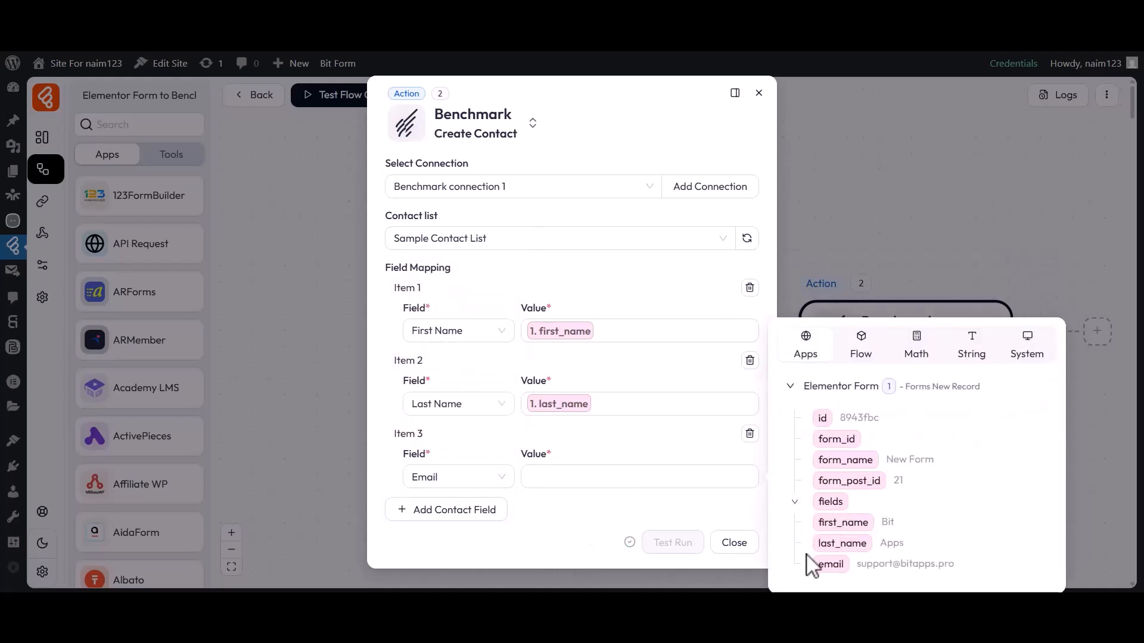
{"action": "left_click", "coordinate": [813, 564]}
{"action": "left_click", "coordinate": [655, 510]}
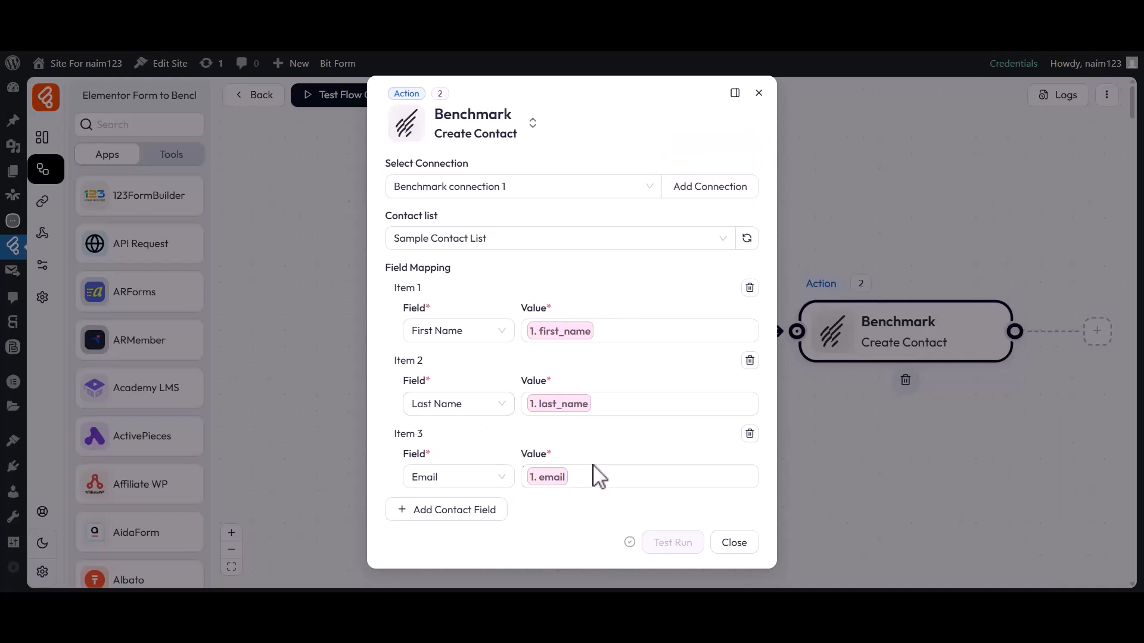
Close the Benchmark action and run Test Flow Once with Listen New Response.
{"action": "left_click", "coordinate": [734, 545]}
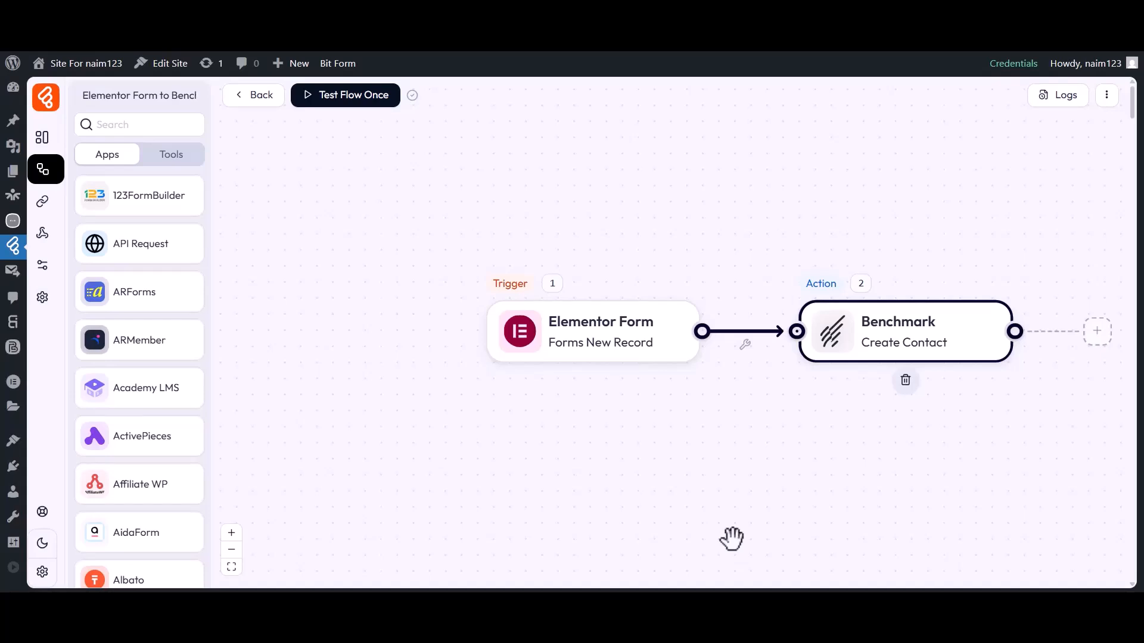
{"action": "left_click", "coordinate": [347, 96]}
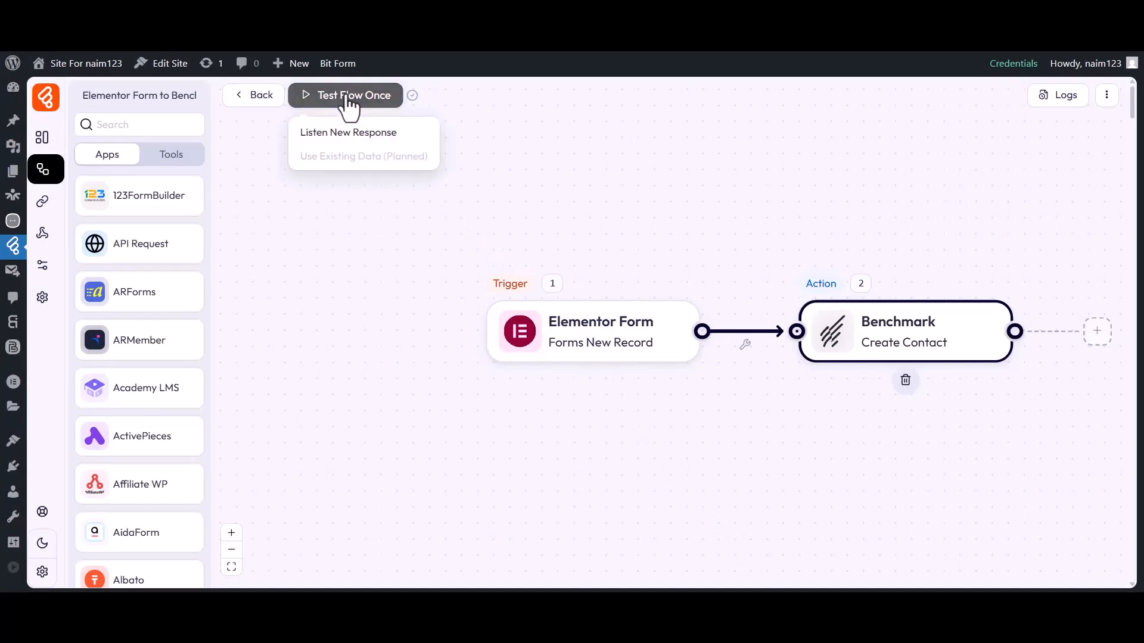
{"action": "left_click", "coordinate": [355, 133]}
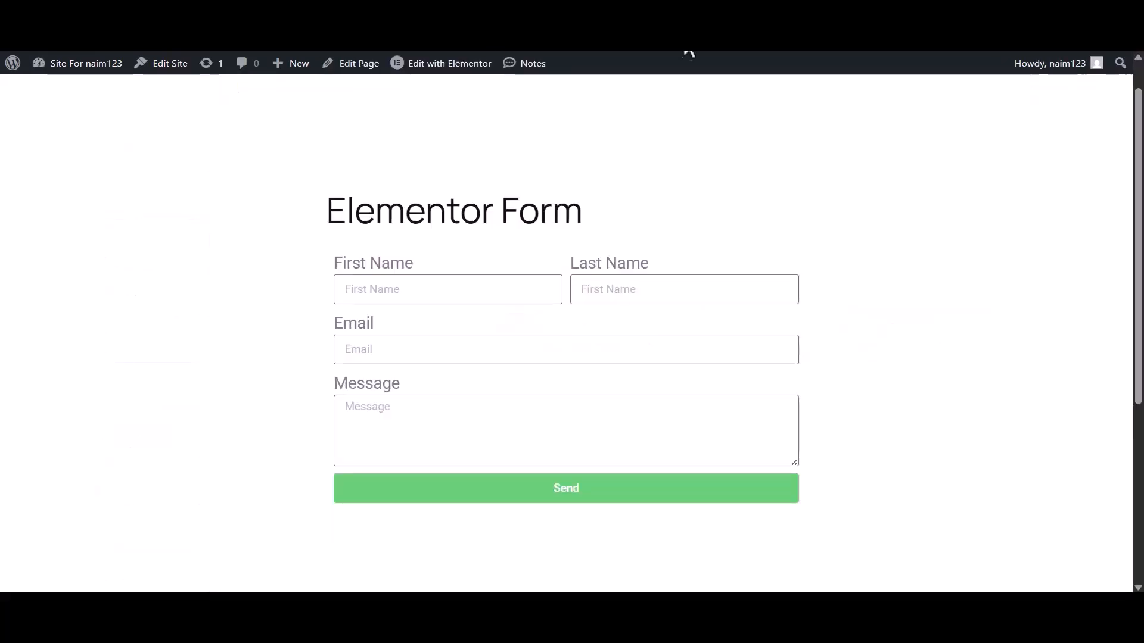
Fill the form with Bit, Apps, an e-mail and 'Hi, Bit Flows Team', then send it.
{"action": "left_click", "coordinate": [409, 298]}
{"action": "type", "text": "Bit"}
{"action": "left_click", "coordinate": [618, 298]}
{"action": "type", "text": "Apps"}
{"action": "left_click", "coordinate": [505, 352]}
{"action": "left_click", "coordinate": [446, 426]}
{"action": "type", "text": "Hi, Bit Flows Team"}
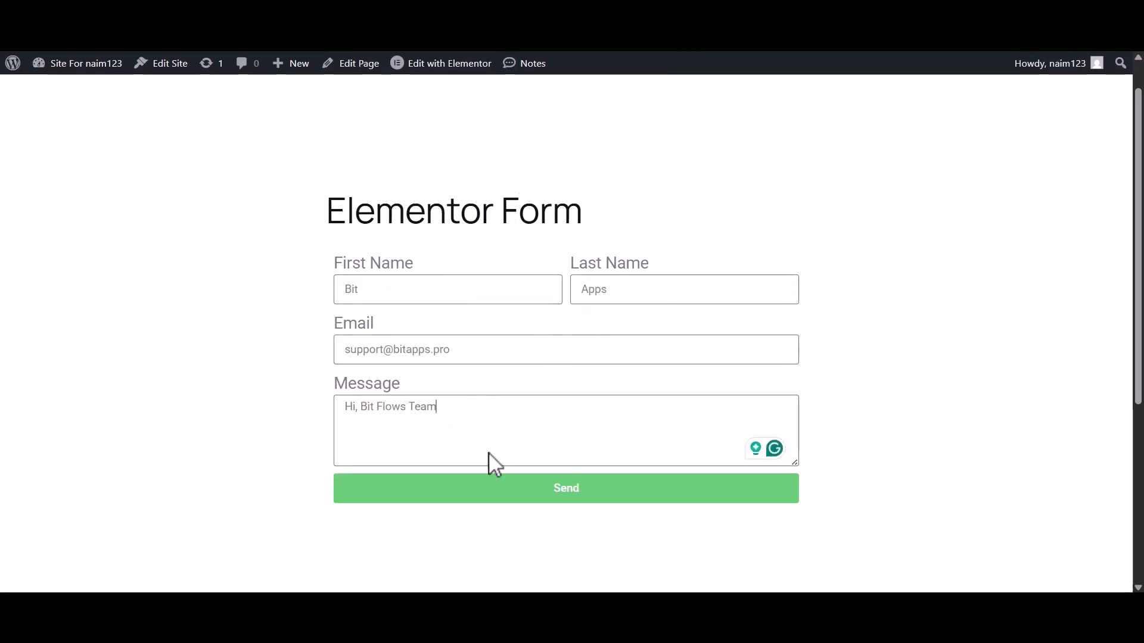
{"action": "left_click", "coordinate": [557, 491]}
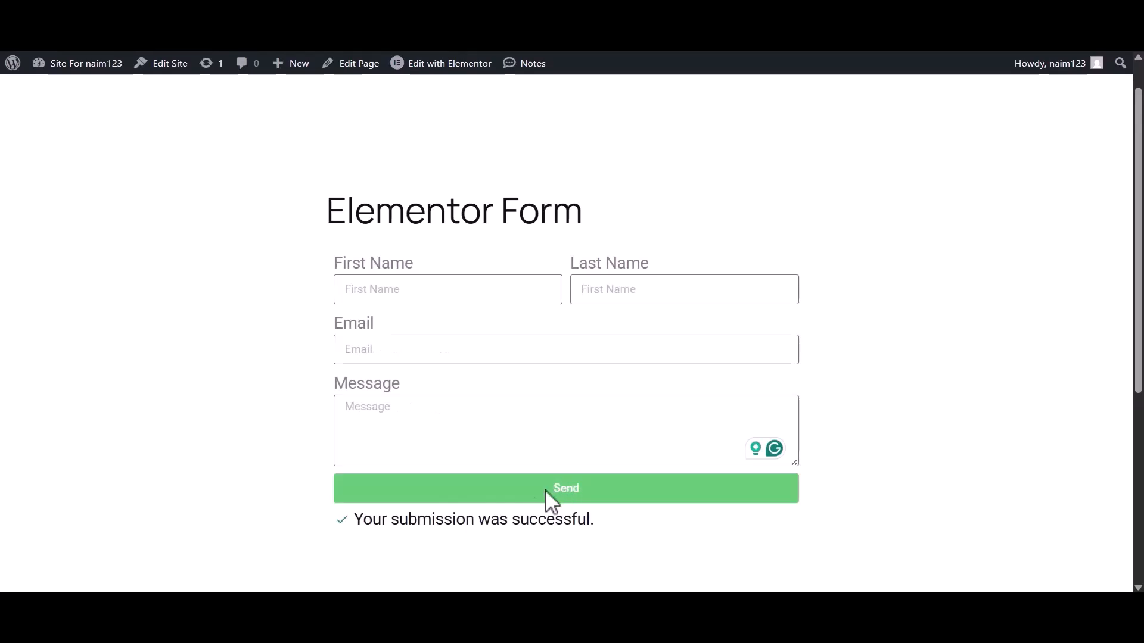
{"action": "left_click_drag", "start_coordinate": [356, 519], "coordinate": [603, 526]}
{"action": "left_click", "coordinate": [604, 525]}
Confirm in the run log details that the Benchmark Create Contact step succeeded.
{"action": "left_click", "coordinate": [438, 39]}
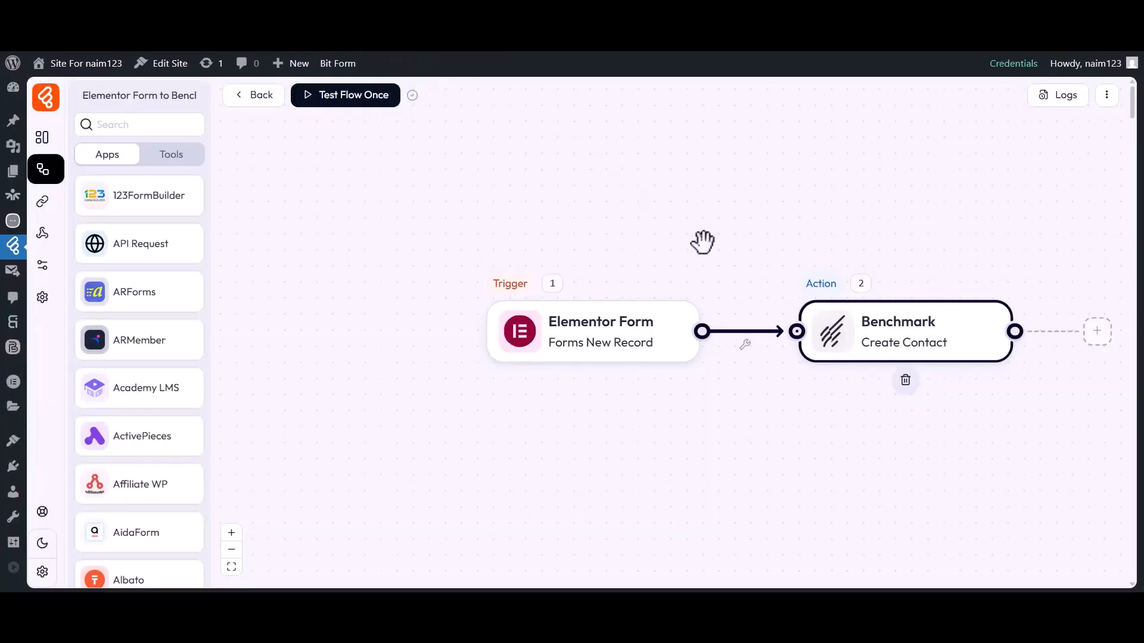
{"action": "left_click", "coordinate": [1058, 105]}
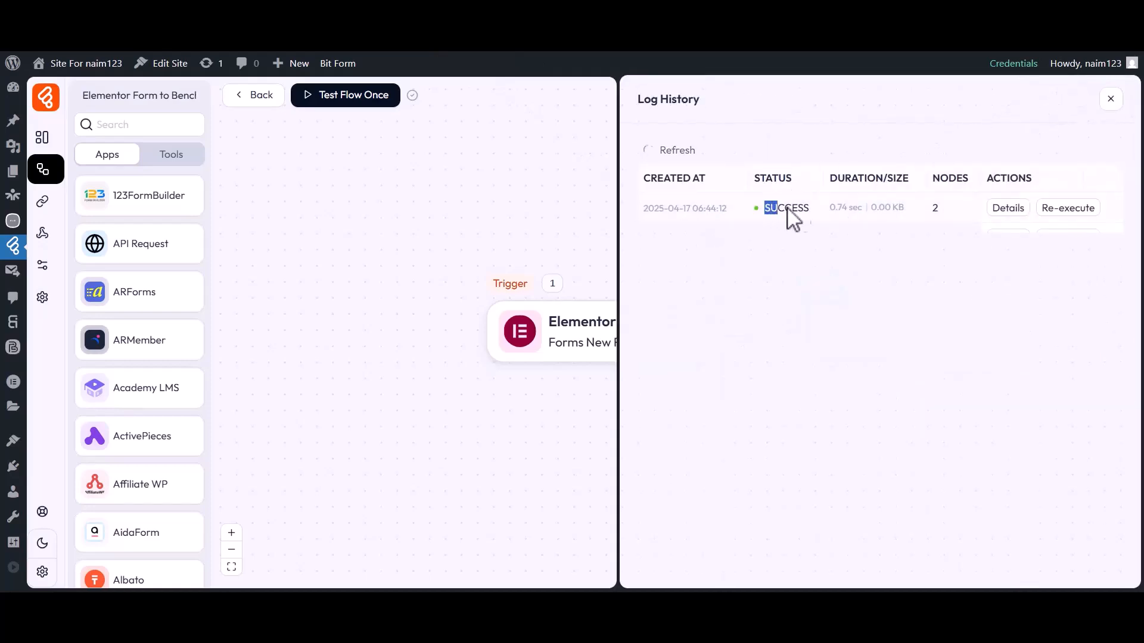
{"action": "left_click", "coordinate": [1006, 208]}
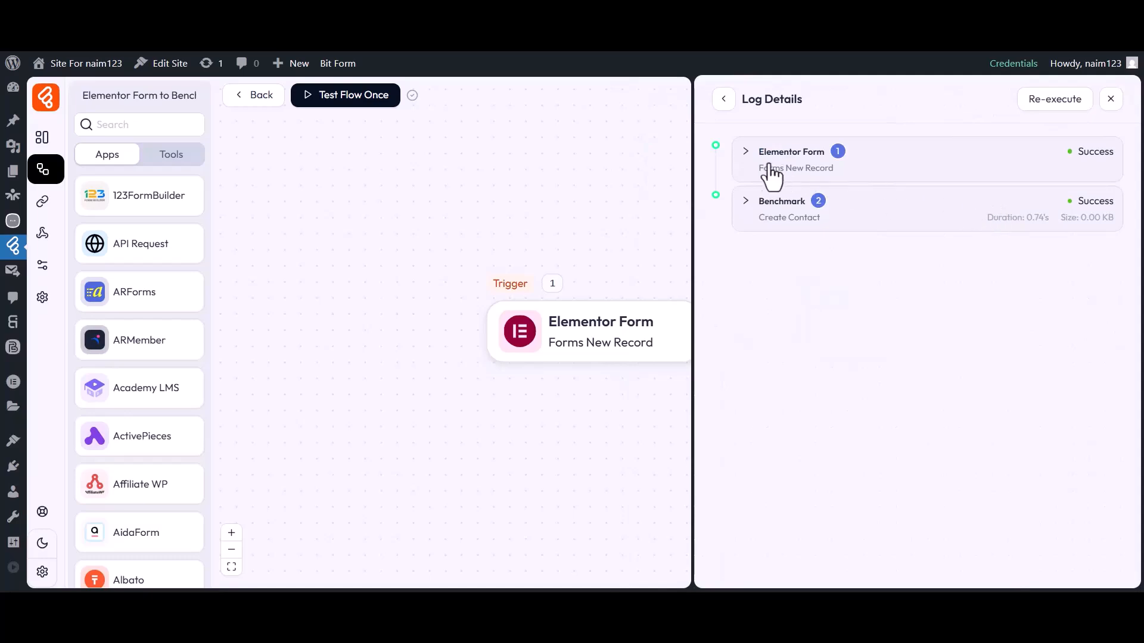
{"action": "left_click", "coordinate": [775, 205]}
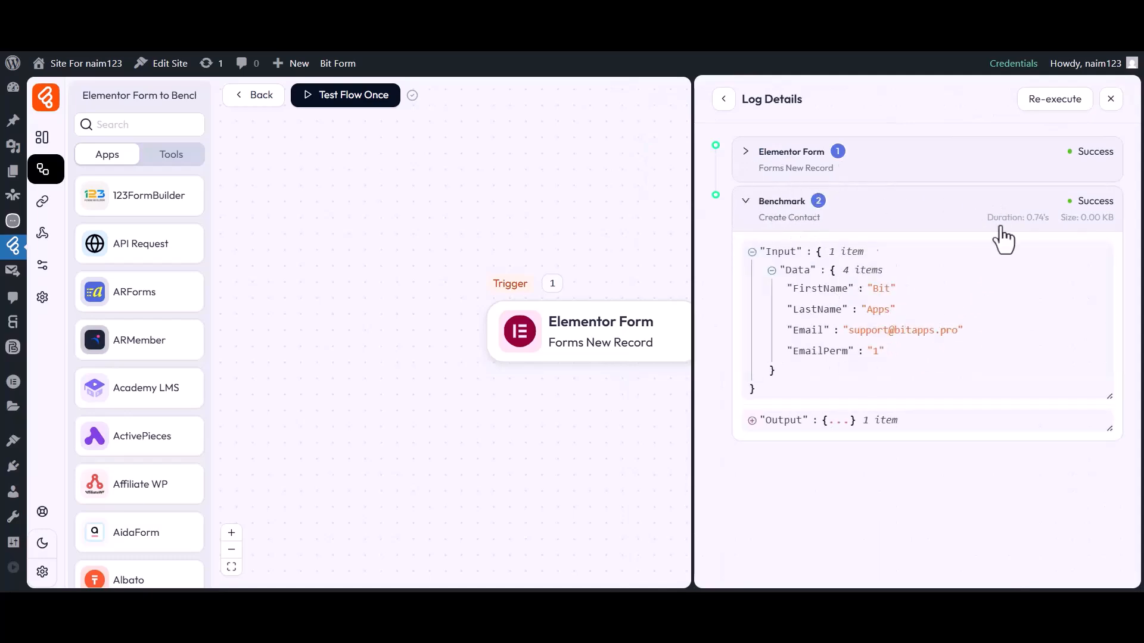
{"action": "left_click", "coordinate": [1110, 102]}
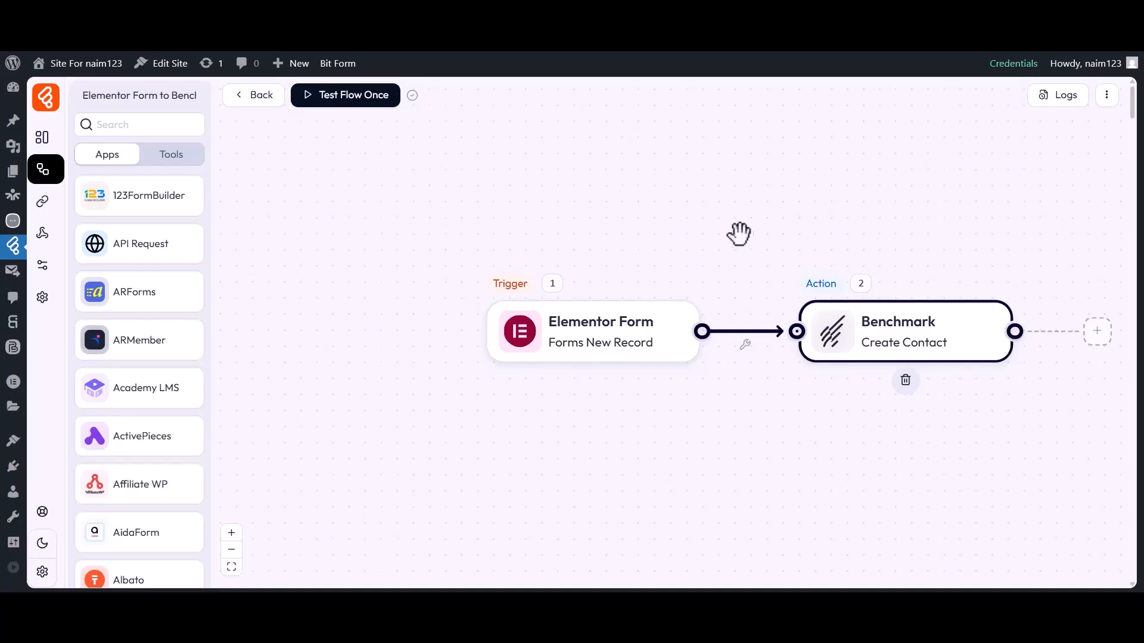
Open Benchmark's Sample Contact List under Contacts > Lists to see the new contact Bit Apps.
{"action": "left_click", "coordinate": [696, 32]}
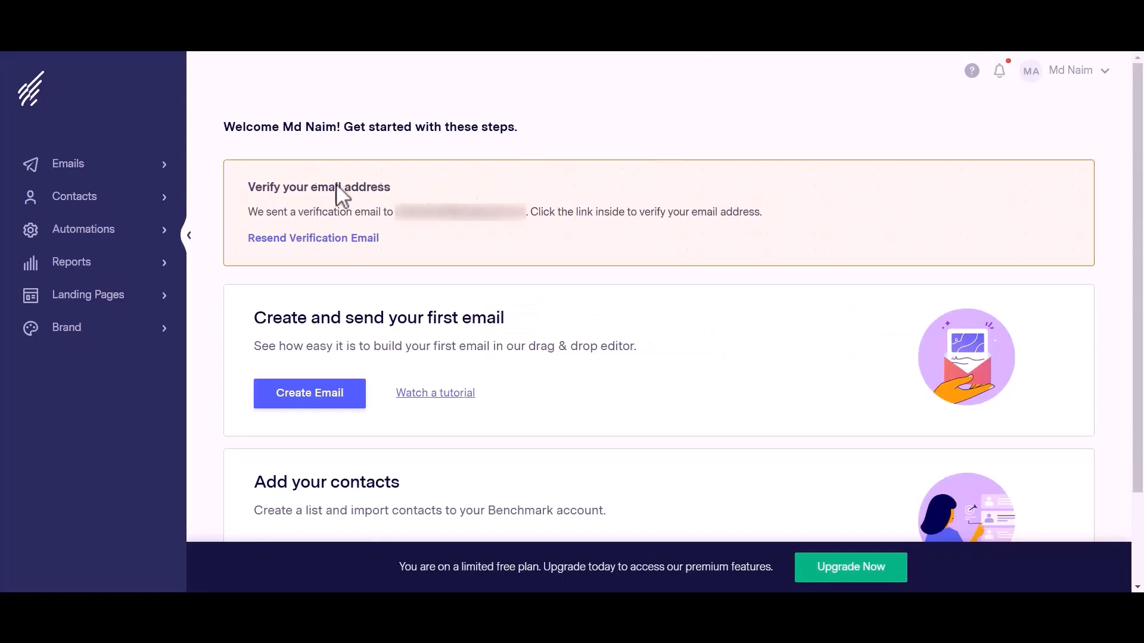
{"action": "left_click", "coordinate": [71, 198]}
{"action": "left_click", "coordinate": [60, 236]}
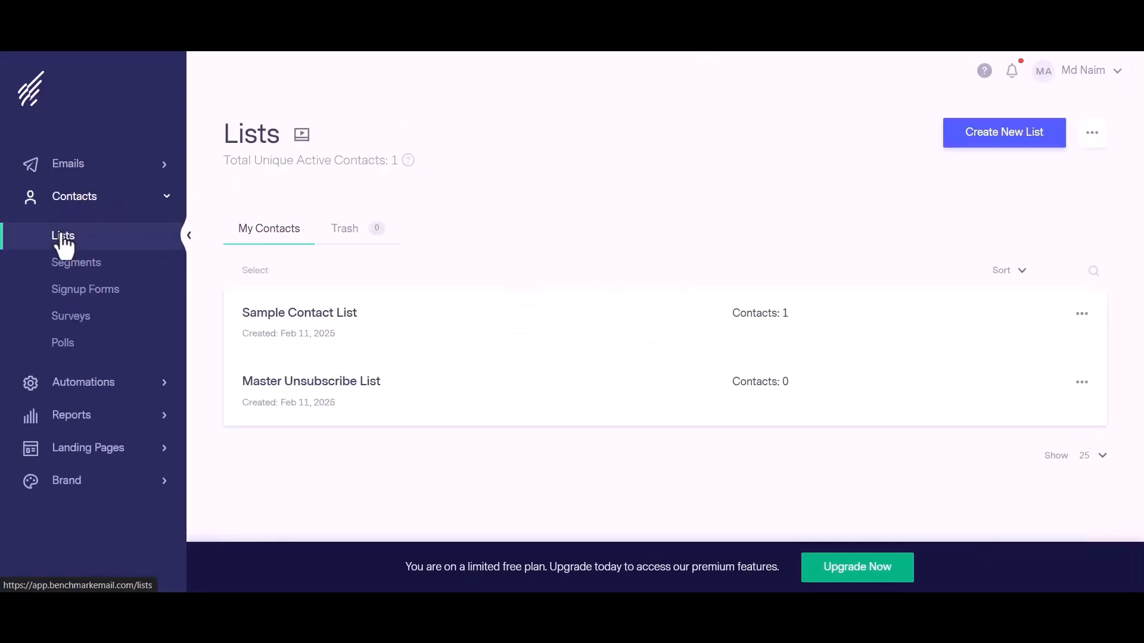
{"action": "left_click", "coordinate": [295, 313]}
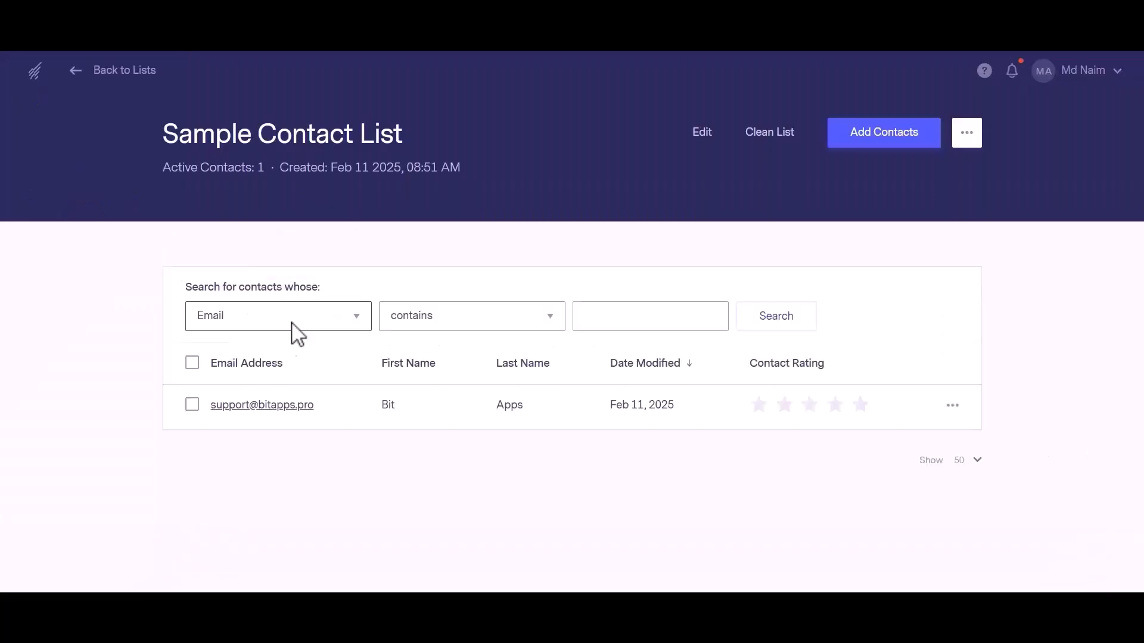